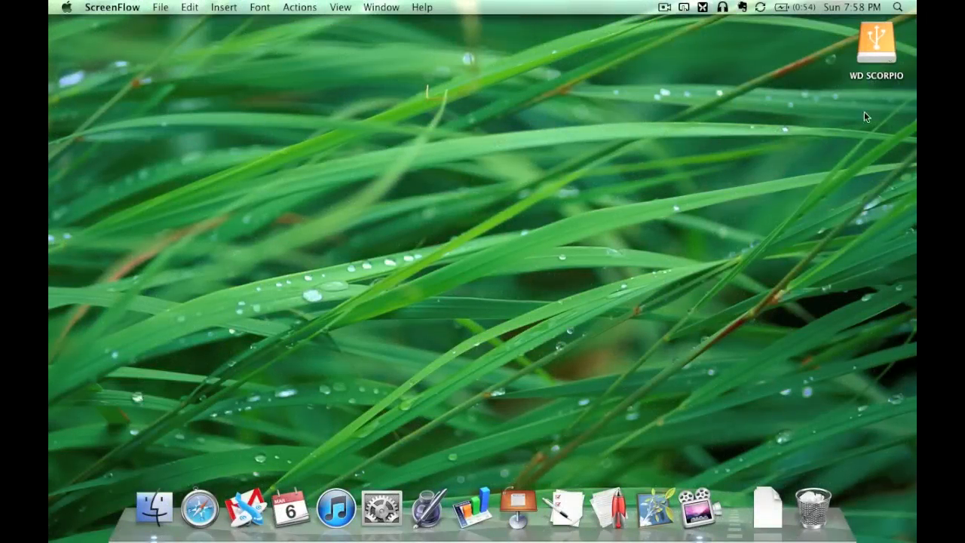
Open the WD SCORPIO drive from the desktop to view its single file, Extended Essay
double_click(882, 44)
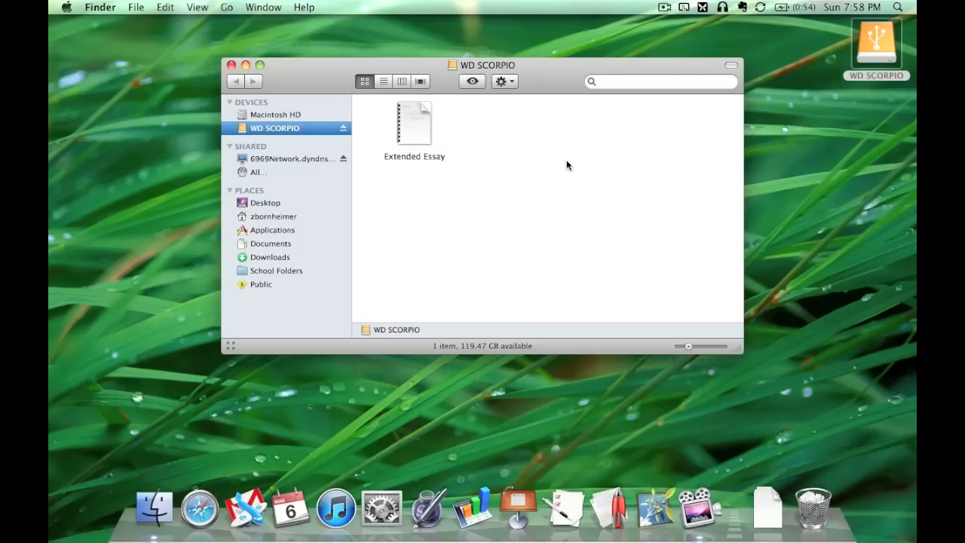
Launch Disk Utility via Spotlight search for 'disk ut'
key("super+space")
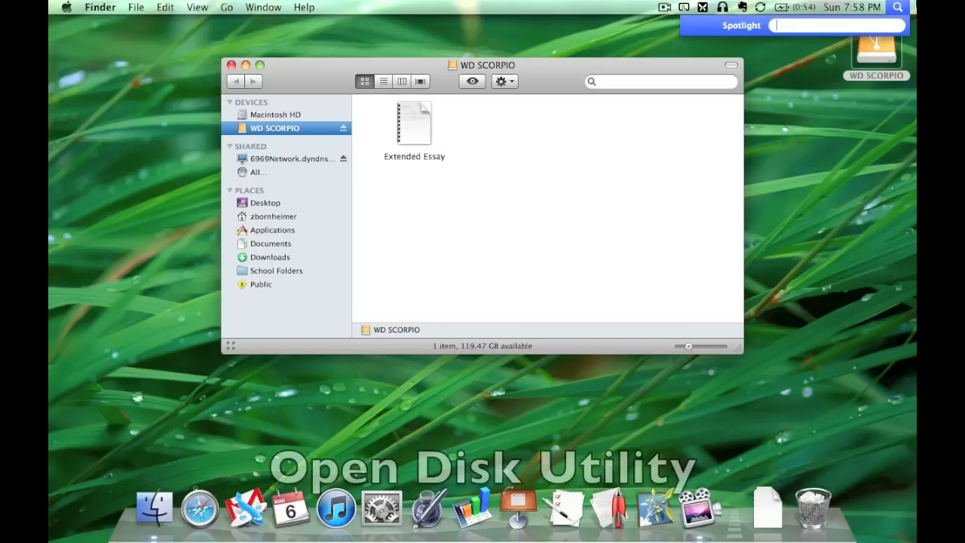
type("dis")
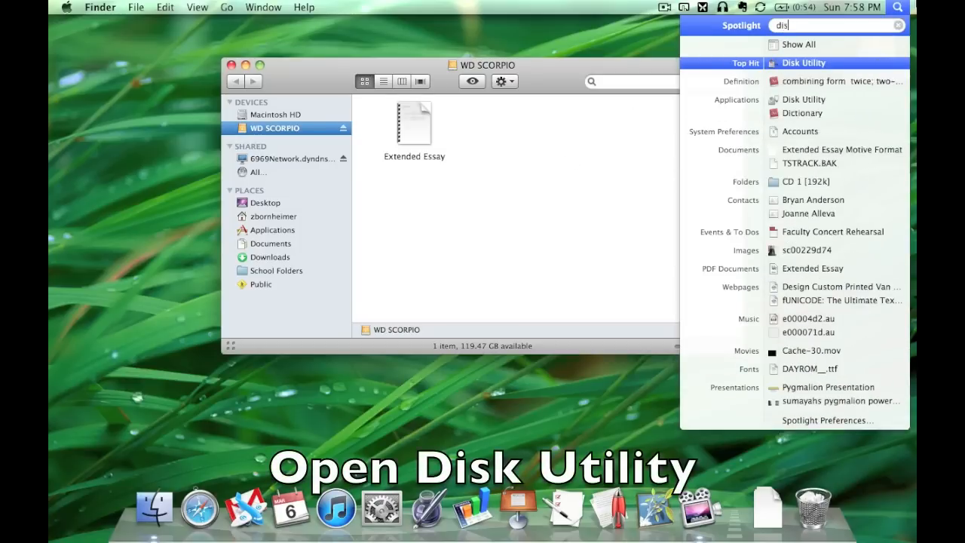
type("k ut")
key("Return")
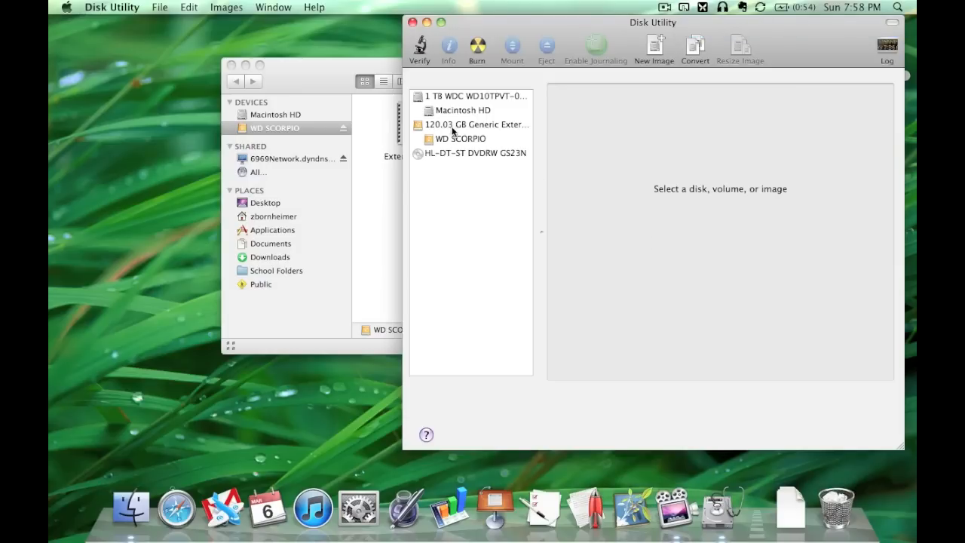
Back up Extended Essay from the WD SCORPIO drive to the desktop and return to Disk Utility
left_click(455, 125)
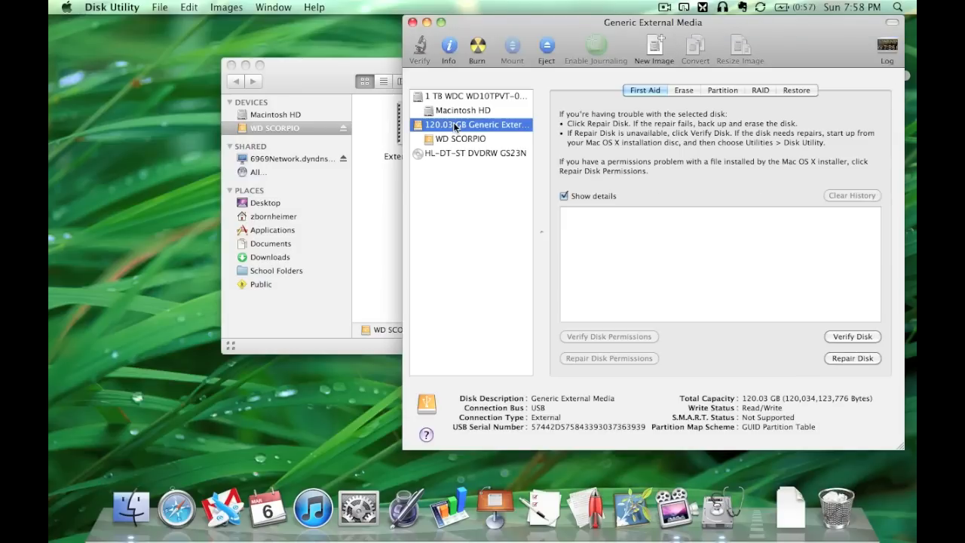
left_click_drag(361, 71, 249, 66)
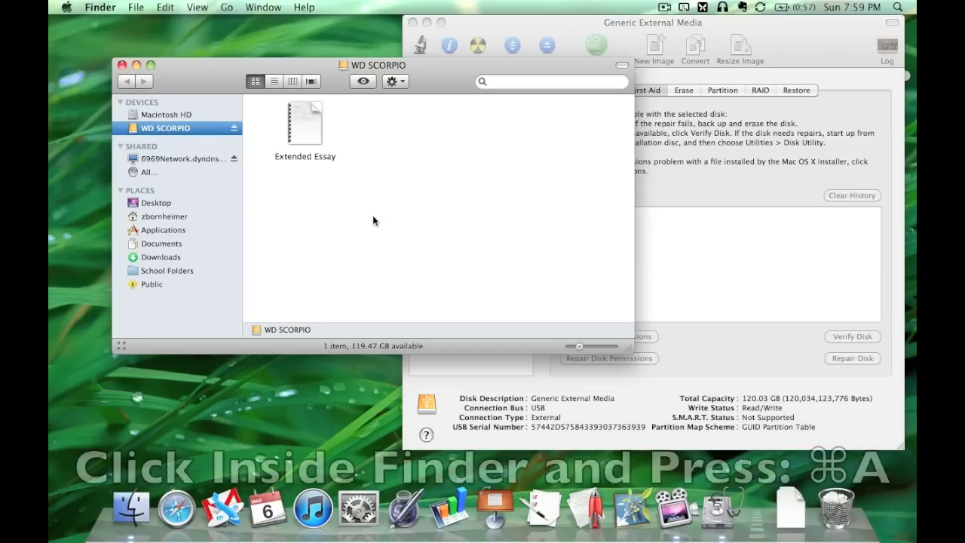
key("super+a")
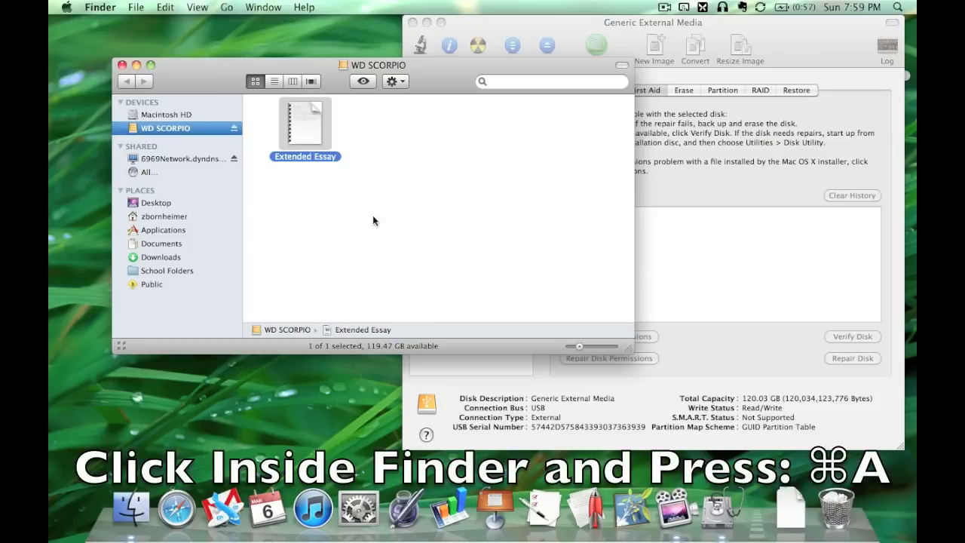
mouse_move(304, 123)
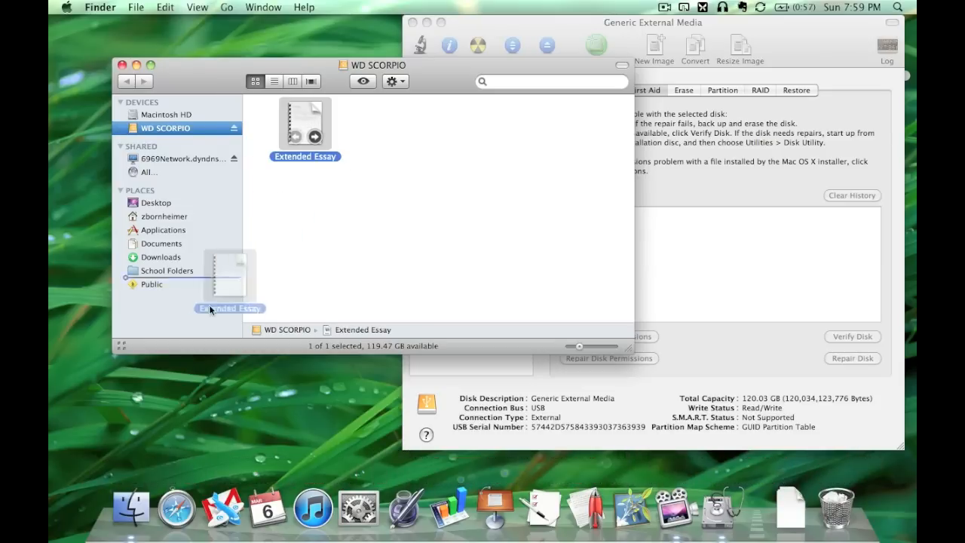
left_click_drag(304, 118, 173, 394)
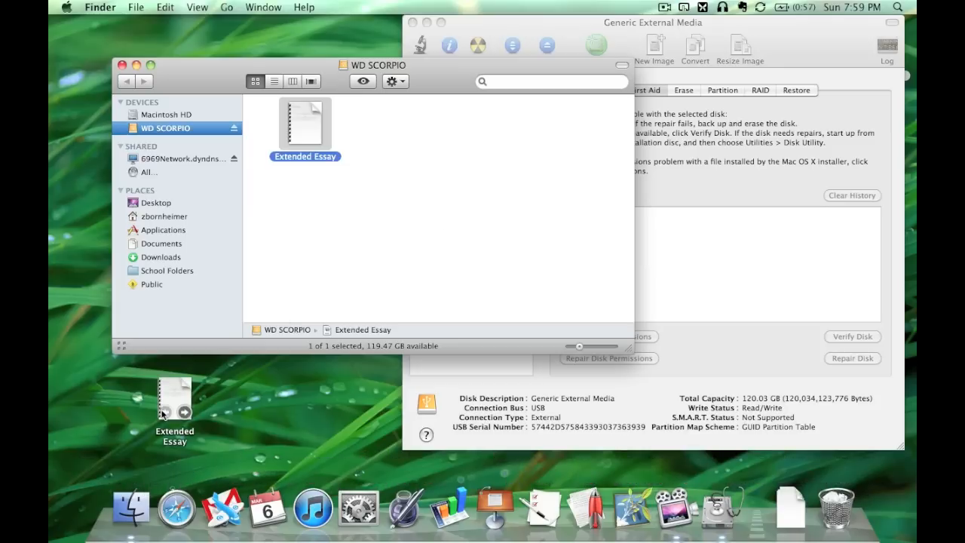
left_click(732, 116)
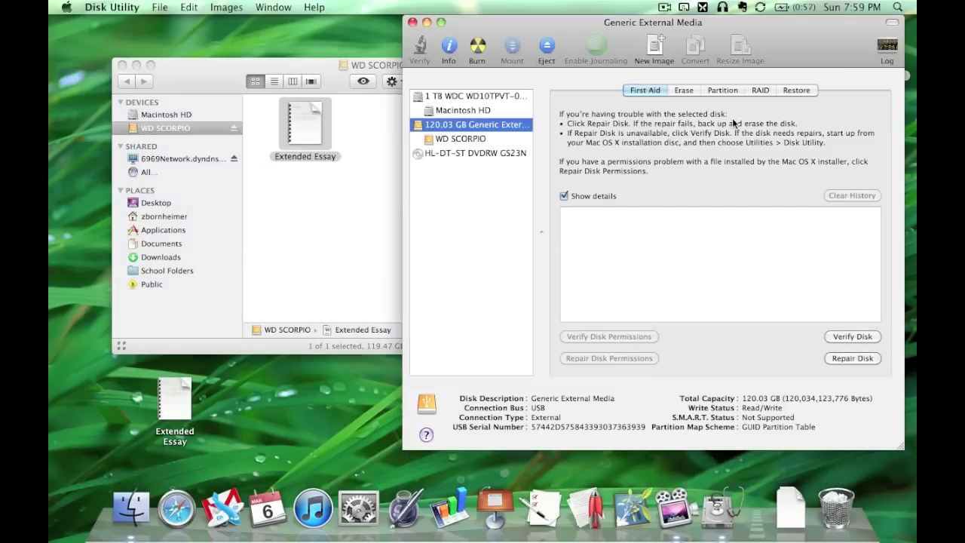
Erase the WD SCORPIO volume with MS-DOS (FAT) format and confirm the erase
left_click(460, 138)
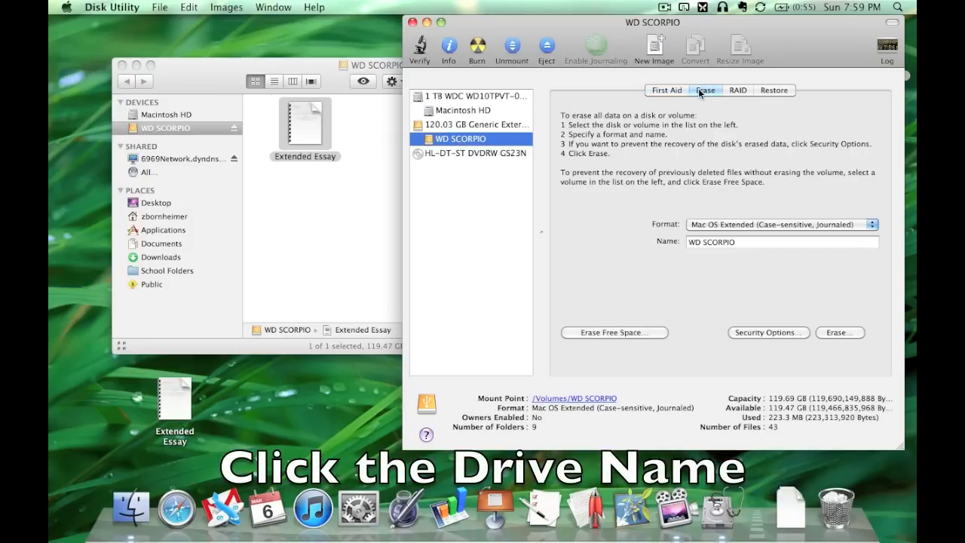
left_click(781, 224)
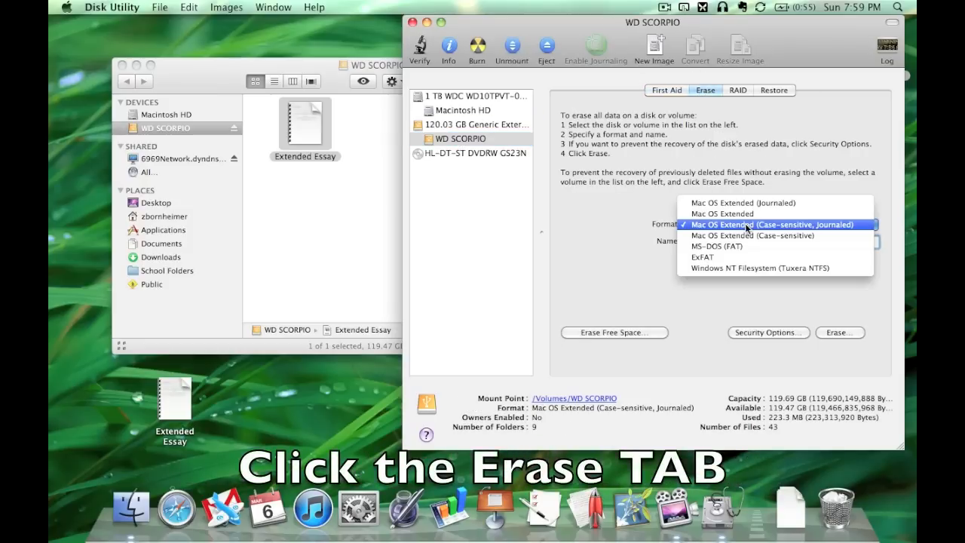
left_click(739, 247)
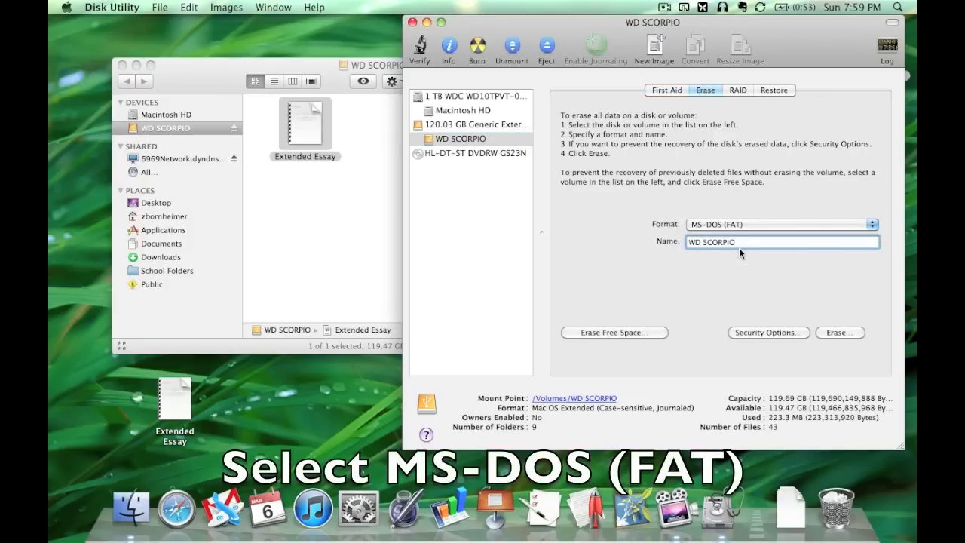
left_click(851, 338)
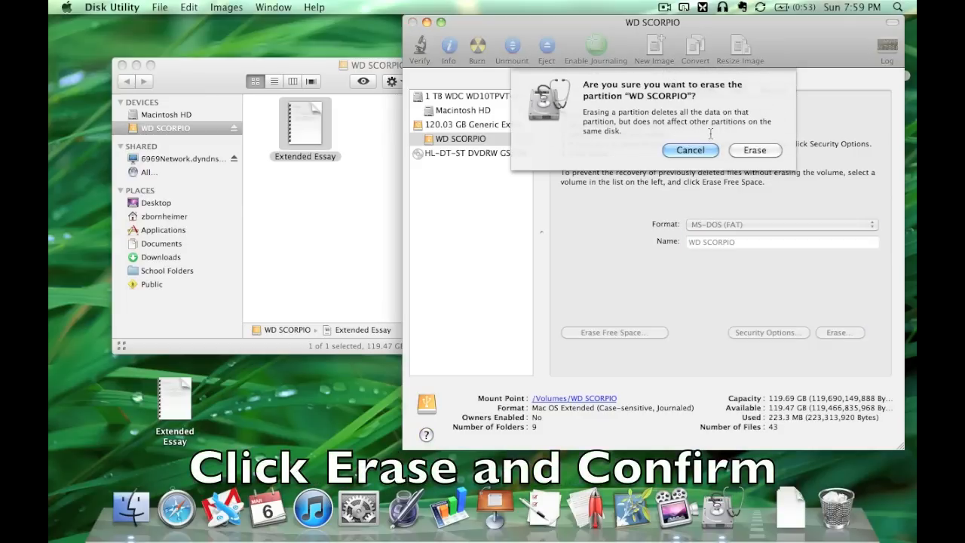
left_click(755, 150)
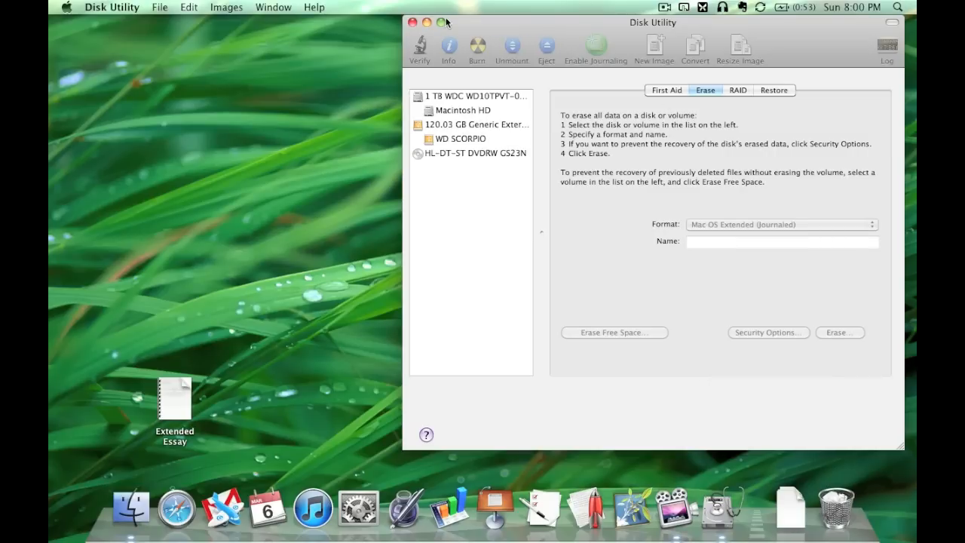
Quit Disk Utility, copy Extended Essay back onto the reformatted WD SCORPIO, and eject the drive
left_click(413, 23)
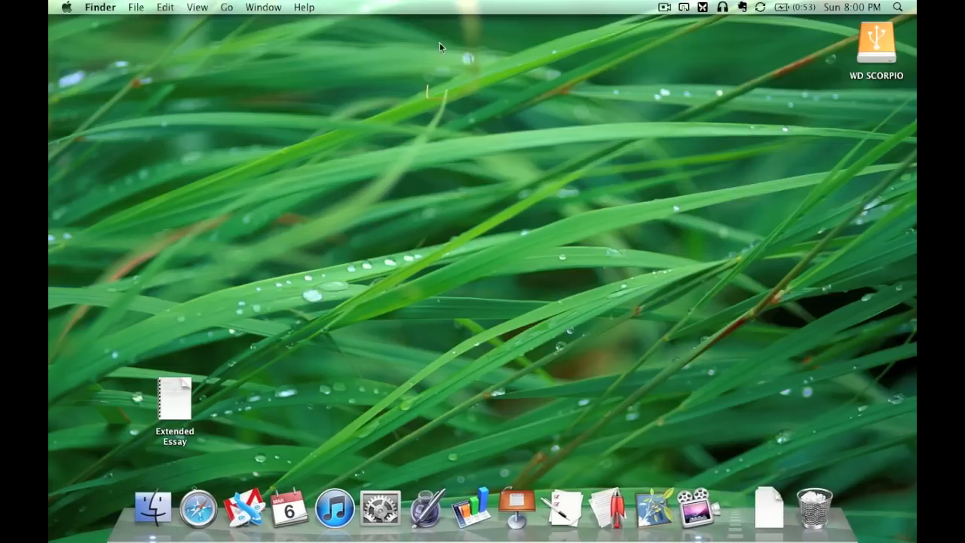
double_click(896, 43)
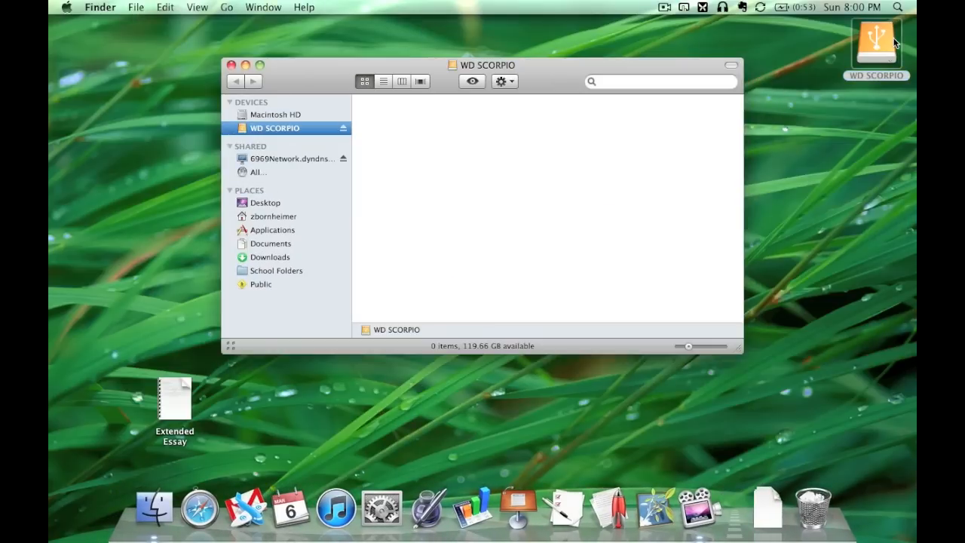
left_click(171, 383)
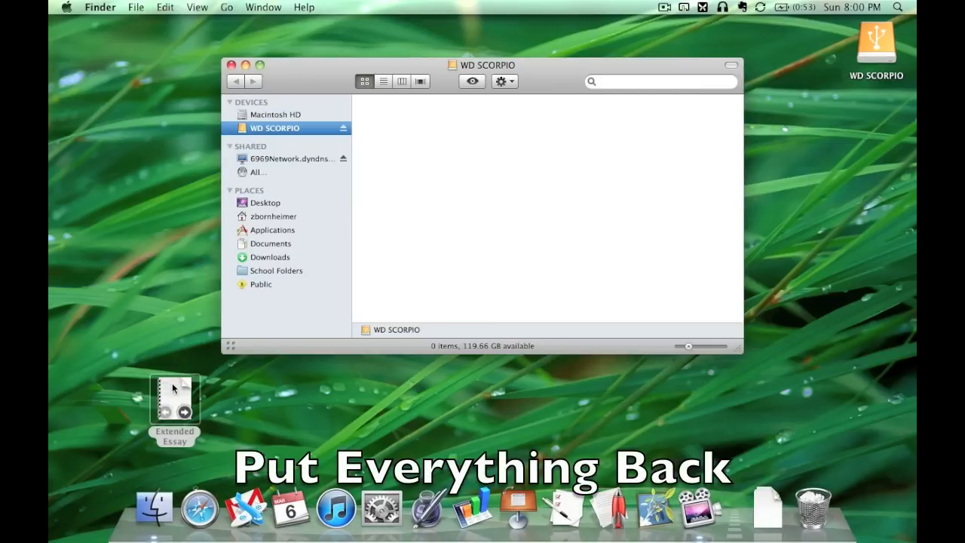
left_click_drag(172, 383, 440, 235)
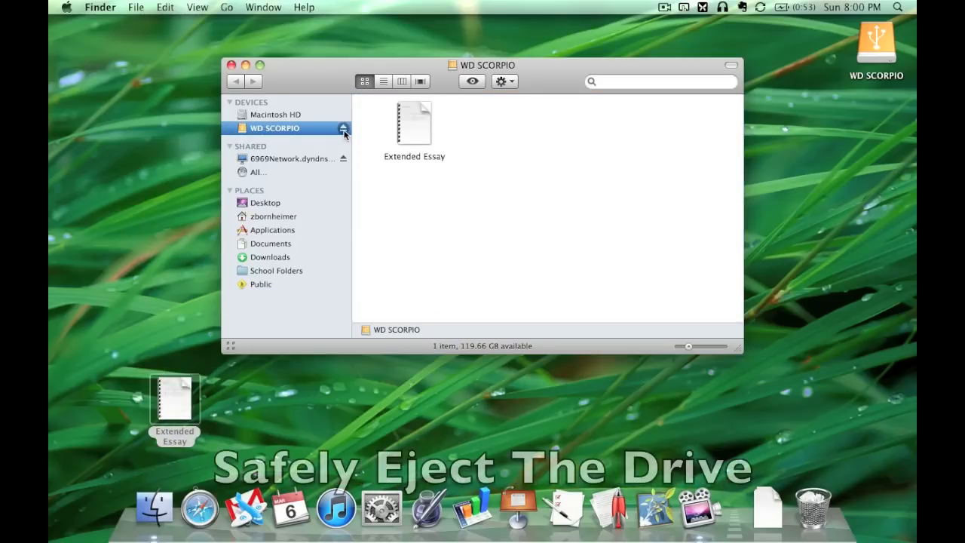
left_click(345, 133)
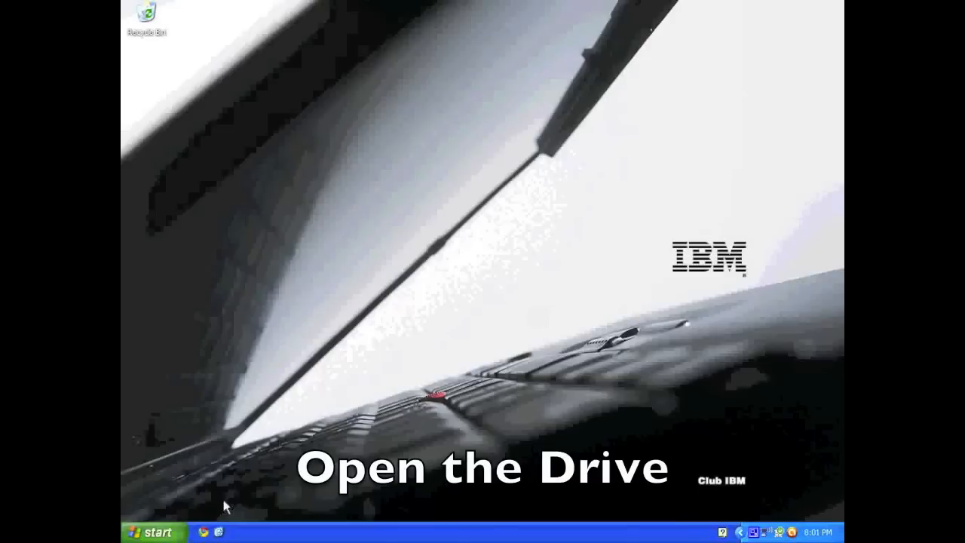
Open WD SCORPIO (D:) from My Computer in Windows Explorer
left_click(155, 532)
left_click(336, 319)
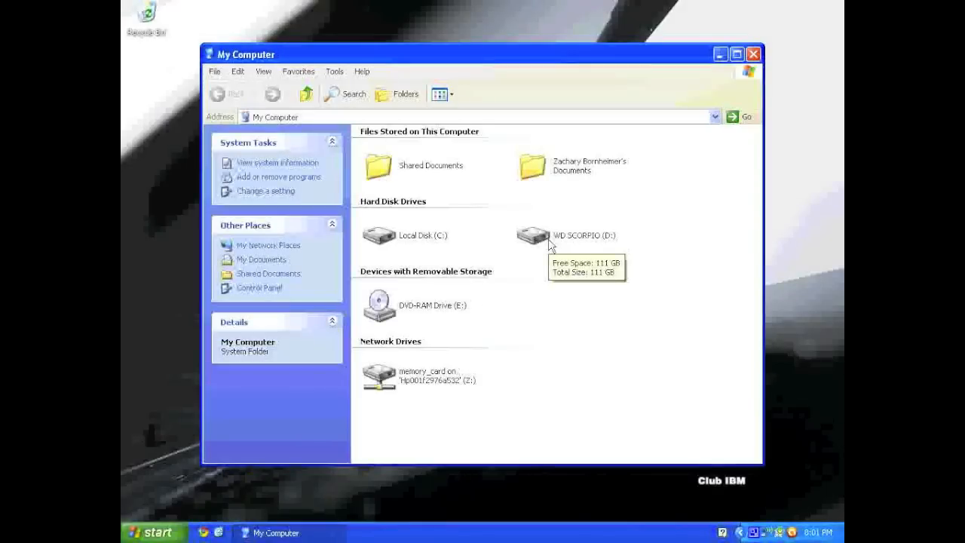
double_click(551, 241)
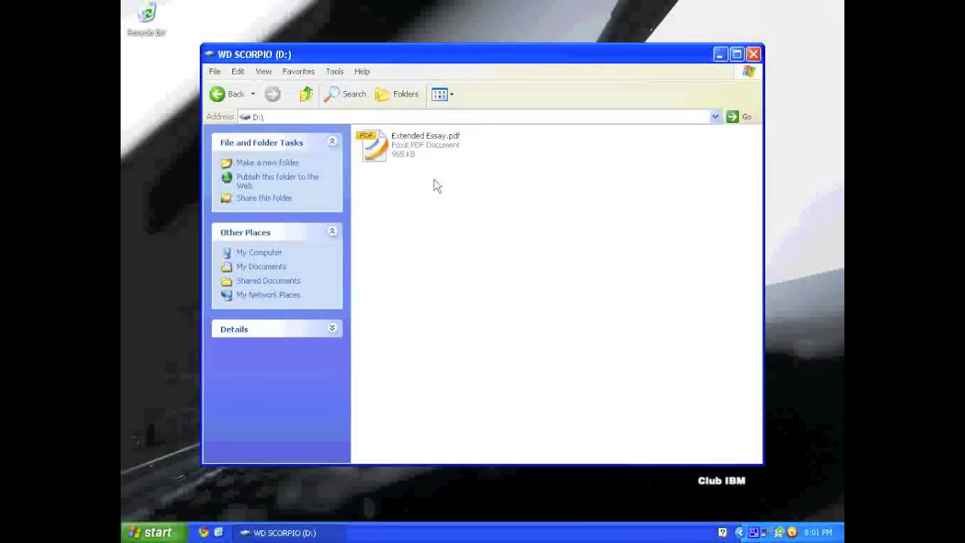
Copy Extended Essay.pdf from the drive onto the Windows desktop
left_click(412, 147)
left_click(151, 233)
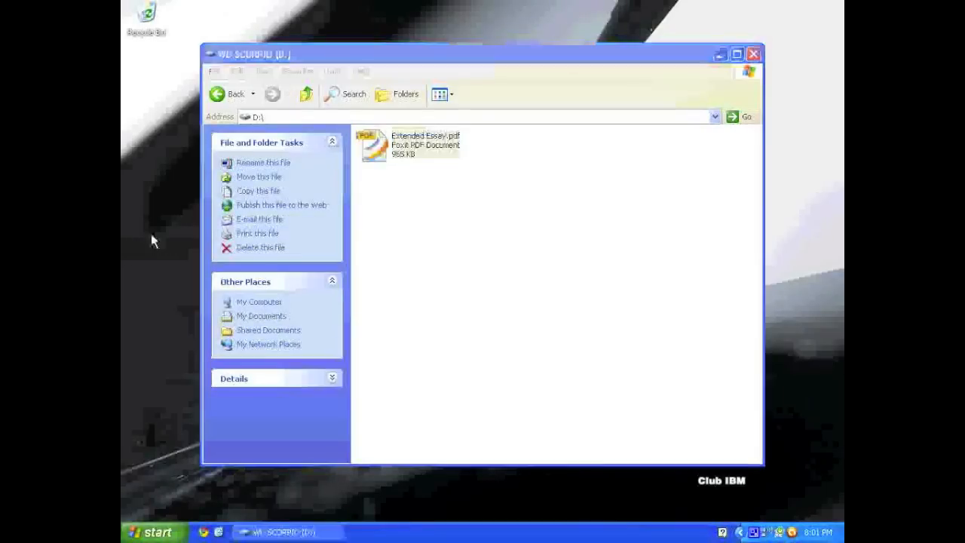
key("ctrl+v")
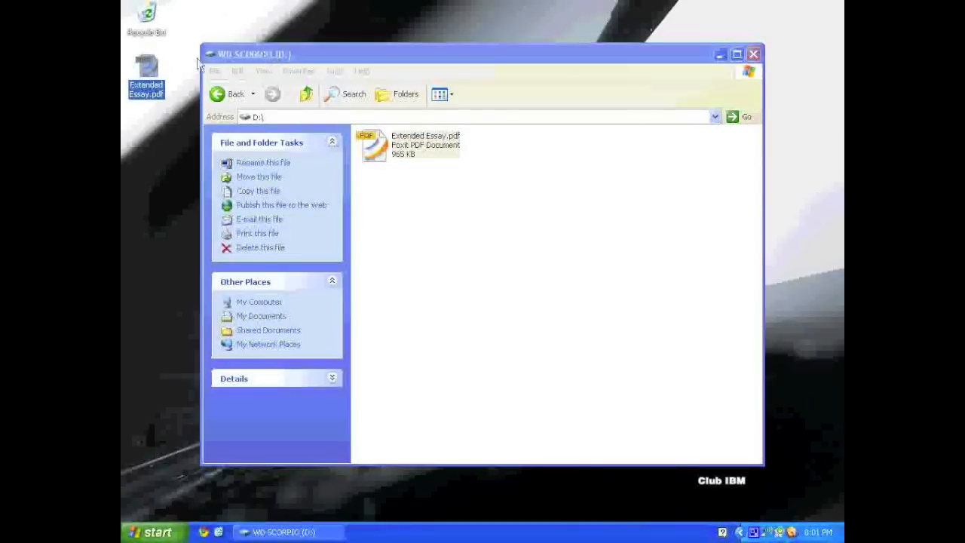